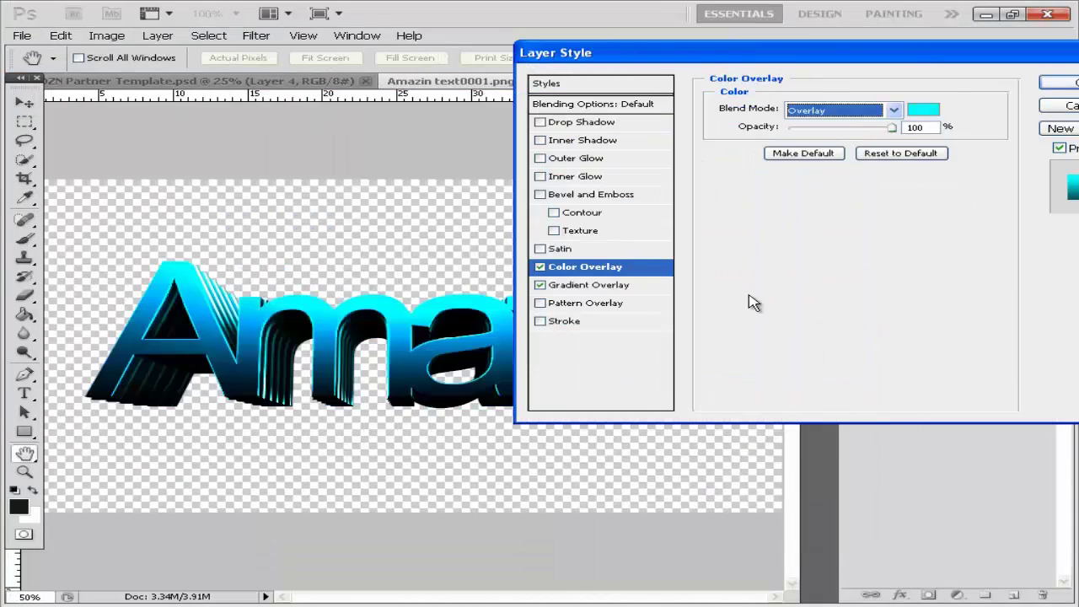
Review the drop shadow settings in the Amazin text's layer style.
{"action": "left_click", "coordinate": [544, 123]}
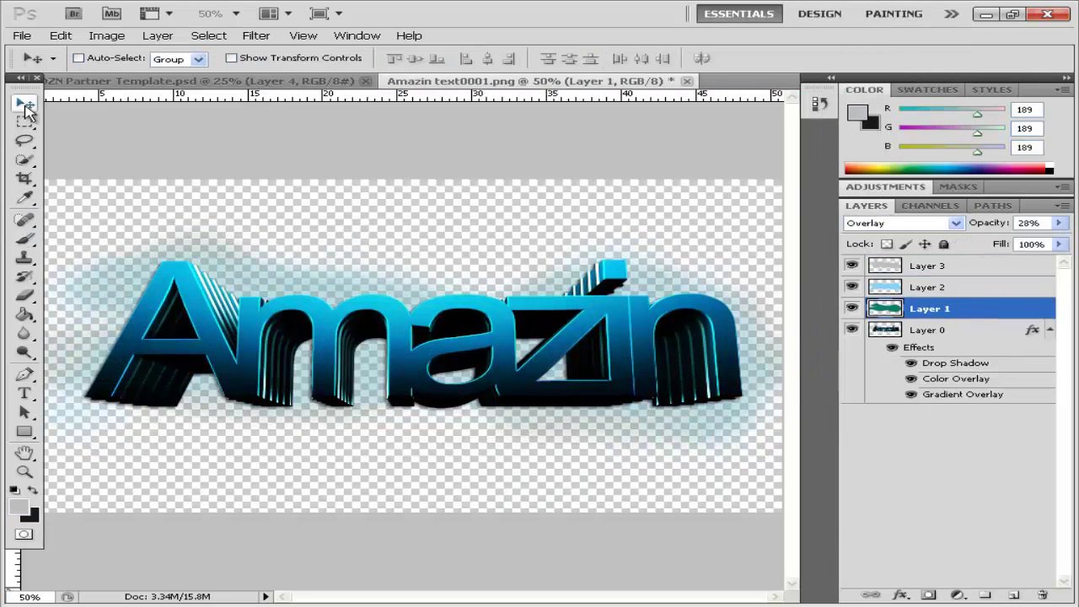
Merge the visible Amazin layers and move the result to the top of the banner's stack.
{"action": "right_click", "coordinate": [945, 267]}
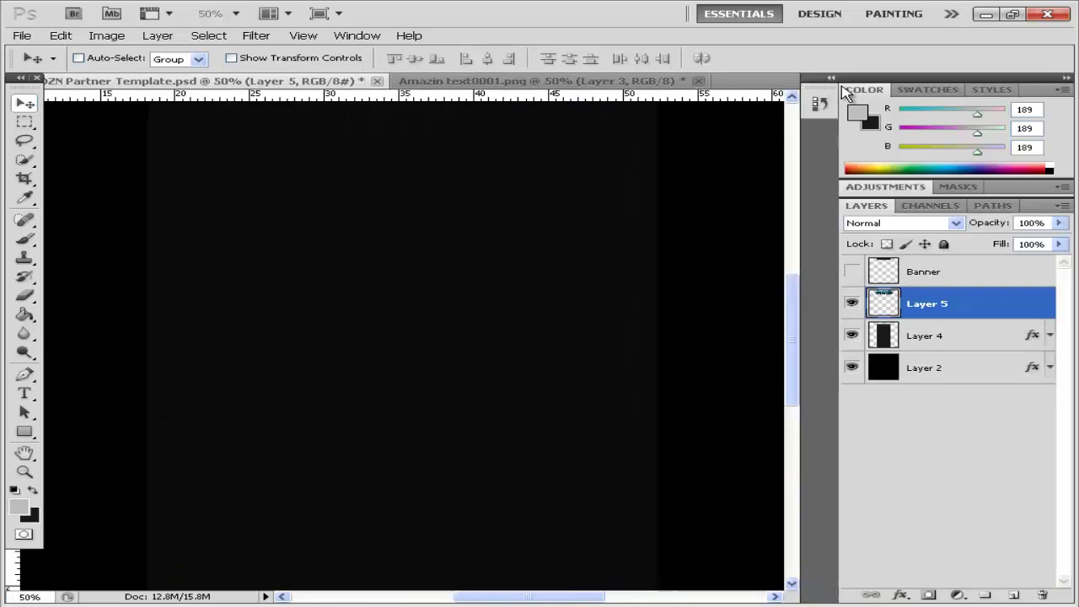
{"action": "left_click", "coordinate": [1065, 89]}
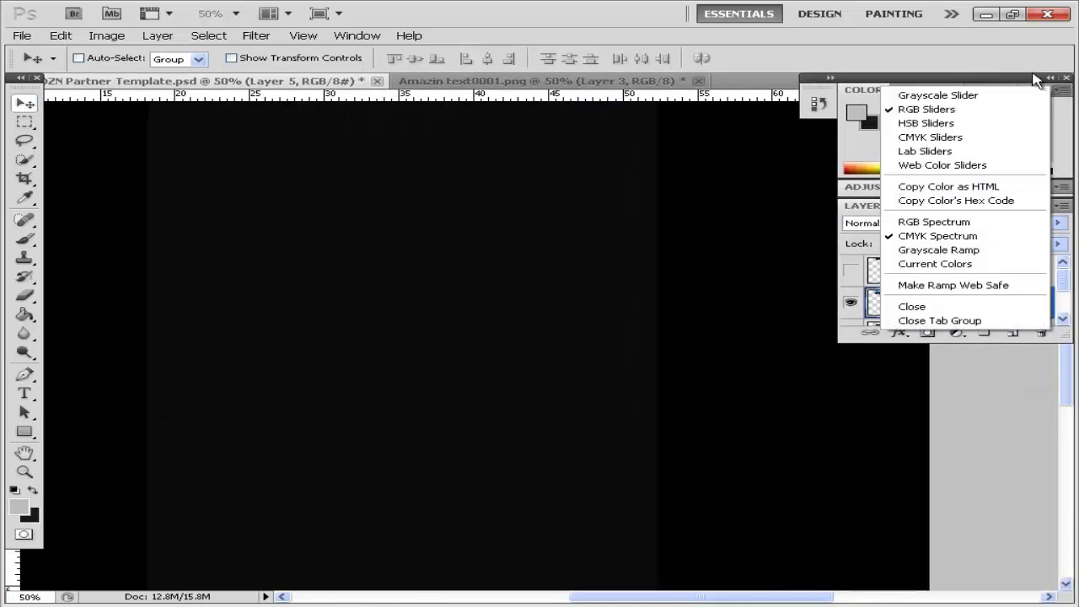
{"action": "left_click_drag", "start_coordinate": [927, 78], "coordinate": [927, 80]}
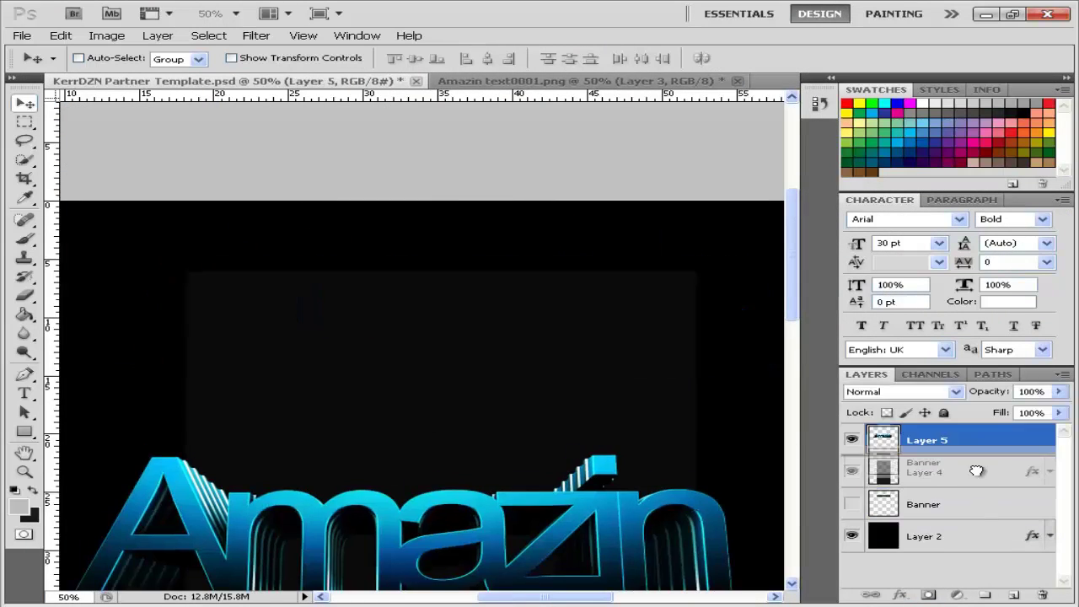
{"action": "left_click_drag", "start_coordinate": [926, 504], "coordinate": [925, 434]}
Scale the Amazin text down to fit near the top of the banner.
{"action": "key", "text": "ctrl+t"}
{"action": "left_click_drag", "start_coordinate": [693, 249], "coordinate": [511, 342]}
{"action": "key", "text": "Return"}
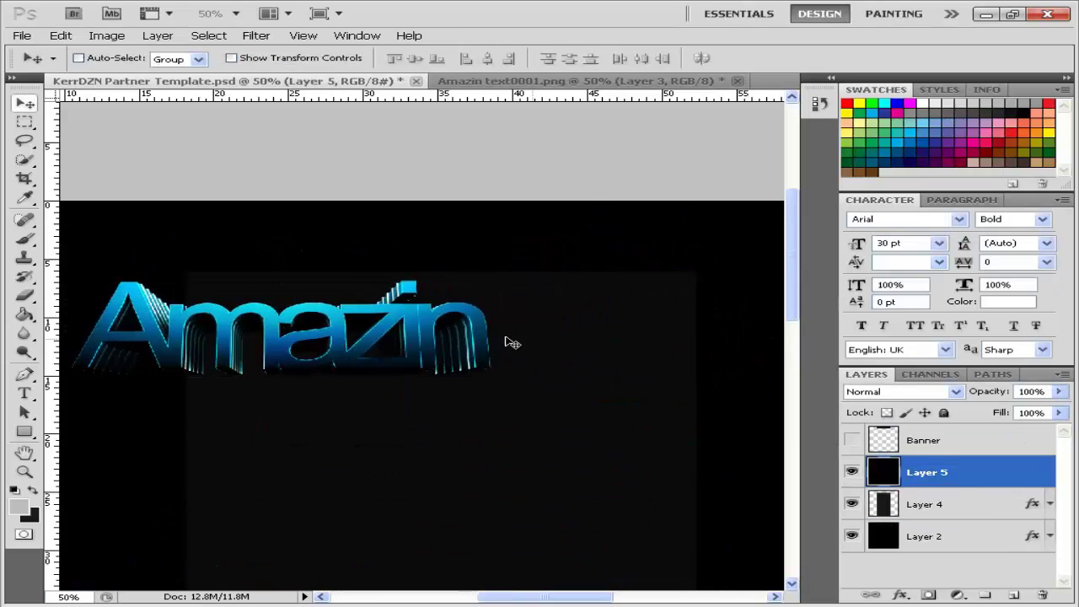
{"action": "key", "text": "ctrl+plus"}
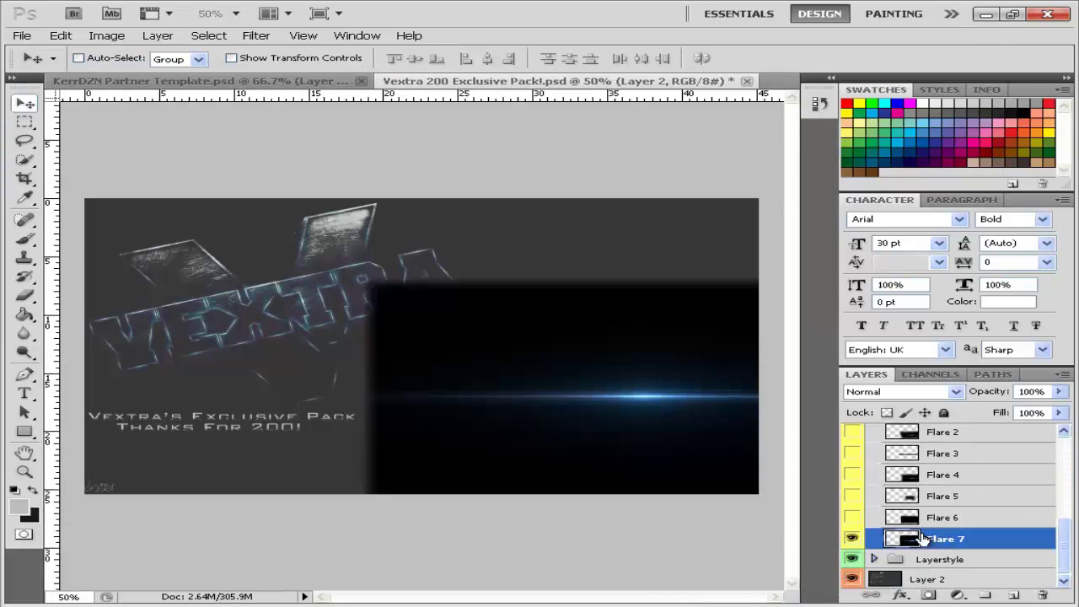
Place the Flare 7 streak in the banner in Screen mode and erase its edges.
{"action": "left_click_drag", "start_coordinate": [936, 539], "coordinate": [470, 334]}
{"action": "key", "text": "shift+alt+s"}
{"action": "key", "text": "e"}
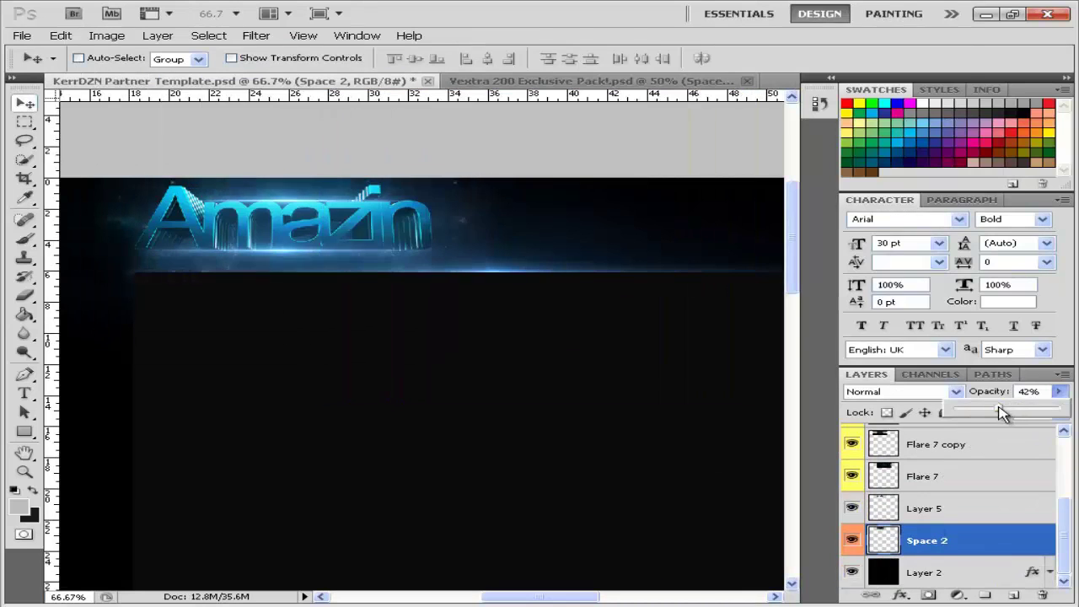
Set the space layer to Soft Light and bring a light texture into the banner.
{"action": "left_click", "coordinate": [901, 391]}
{"action": "left_click", "coordinate": [868, 220]}
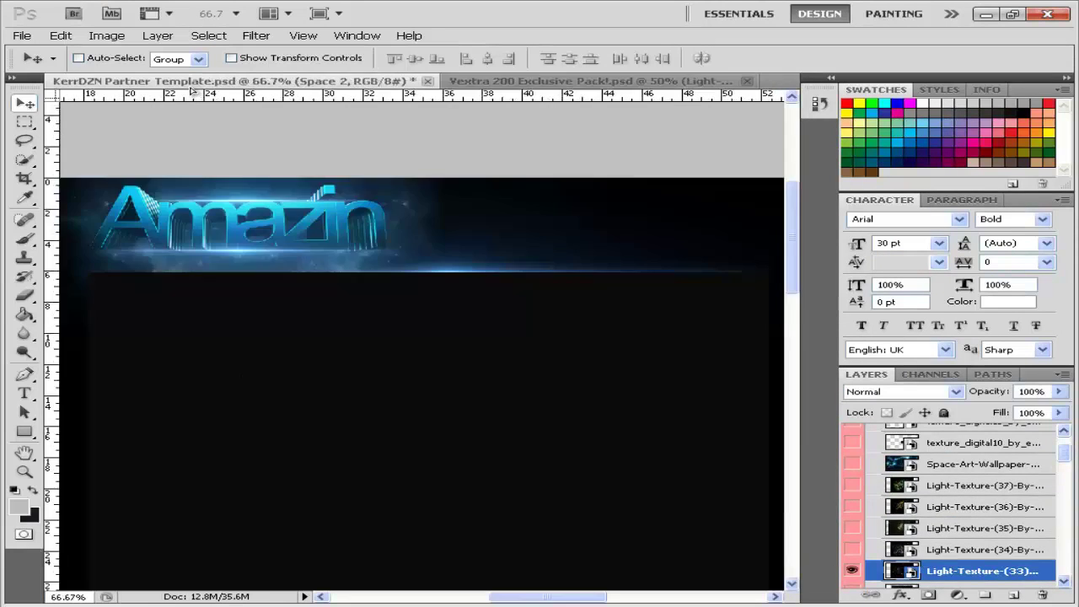
{"action": "left_click_drag", "start_coordinate": [860, 554], "coordinate": [548, 420]}
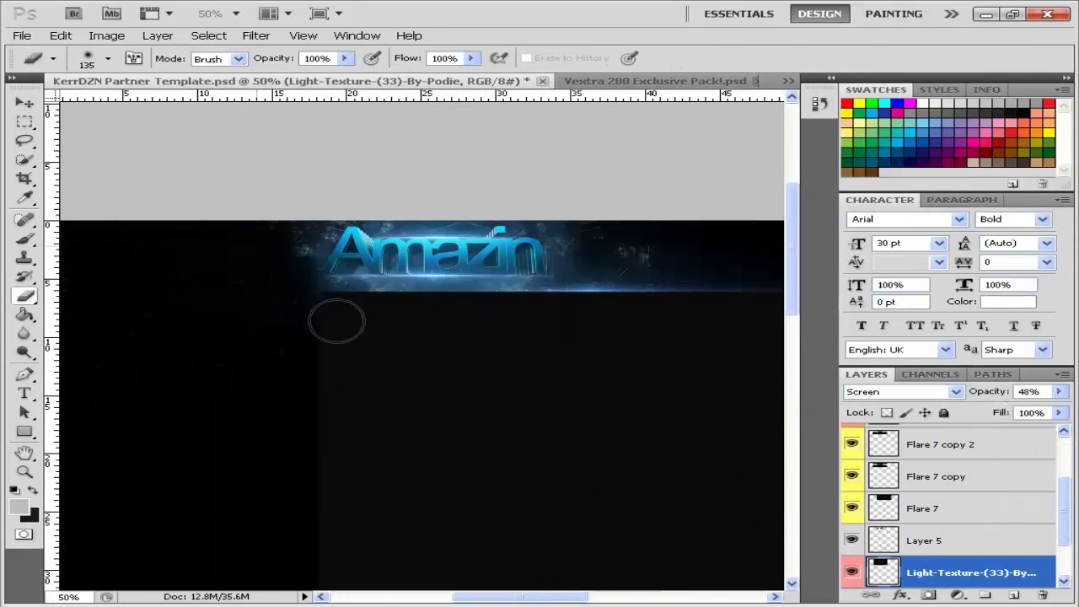
Preview the light texture layers in the Vextra pack by toggling their visibility.
{"action": "scroll", "coordinate": [596, 500], "scroll_direction": "right", "scroll_amount": 3}
{"action": "left_click", "coordinate": [617, 85]}
{"action": "scroll", "coordinate": [851, 521], "scroll_direction": "down", "scroll_amount": 2}
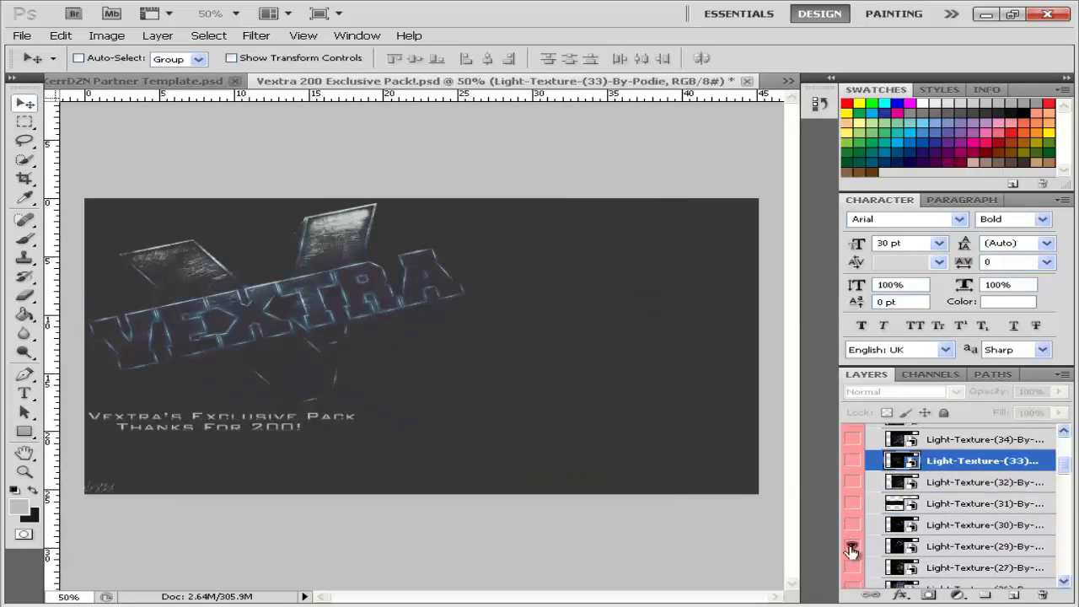
{"action": "scroll", "coordinate": [851, 521], "scroll_direction": "down", "scroll_amount": 1}
{"action": "left_click", "coordinate": [853, 479]}
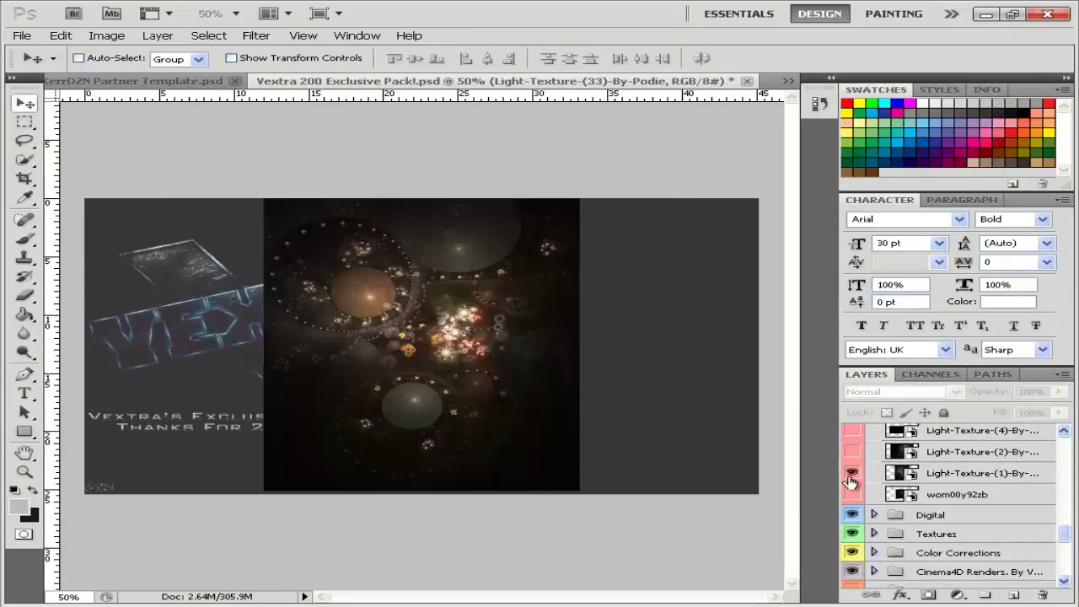
{"action": "left_click_drag", "start_coordinate": [1064, 472], "coordinate": [1067, 532]}
Copy the Light Textures and STARS groups into the banner.
{"action": "left_click_drag", "start_coordinate": [932, 576], "coordinate": [872, 530]}
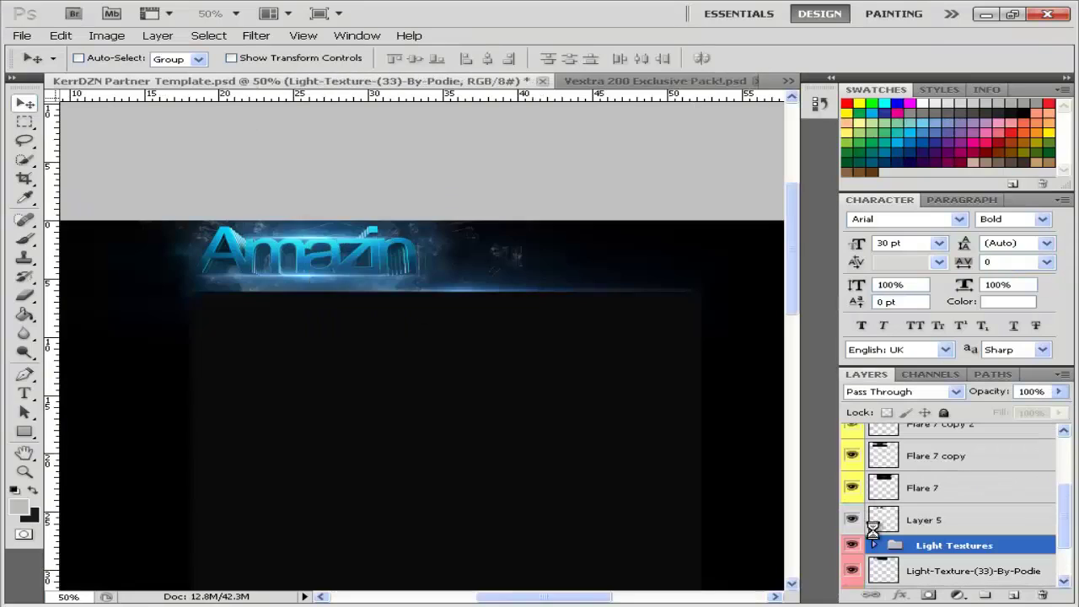
{"action": "left_click", "coordinate": [590, 81]}
{"action": "left_click_drag", "start_coordinate": [928, 465], "coordinate": [421, 337]}
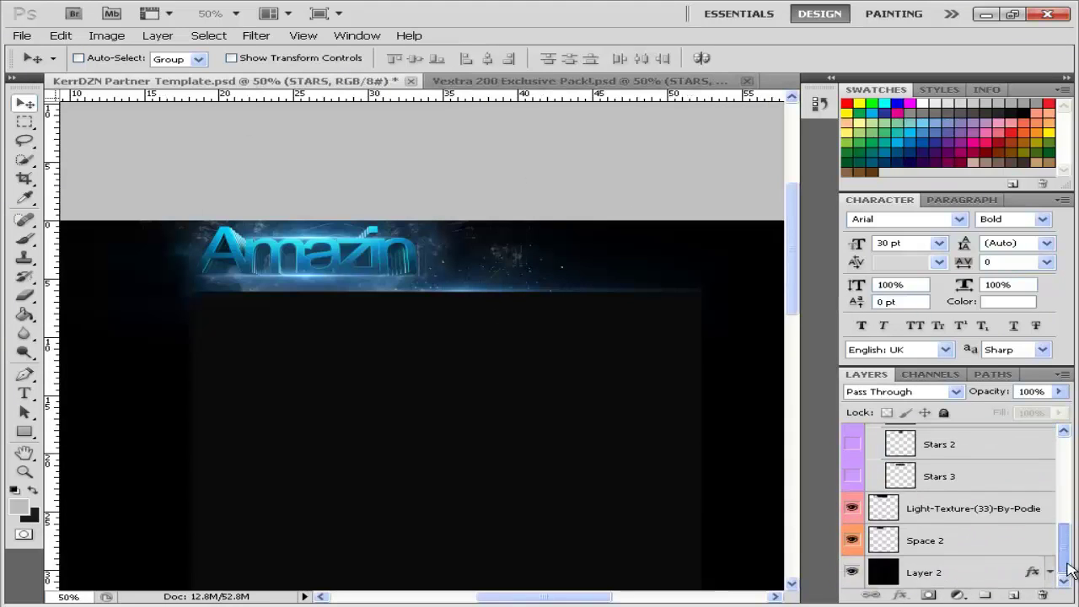
Duplicate the Stars layers to brighten them, deleting the extra Stars 2 copy.
{"action": "left_click", "coordinate": [872, 520]}
{"action": "scroll", "coordinate": [590, 475], "scroll_direction": "right", "scroll_amount": 1}
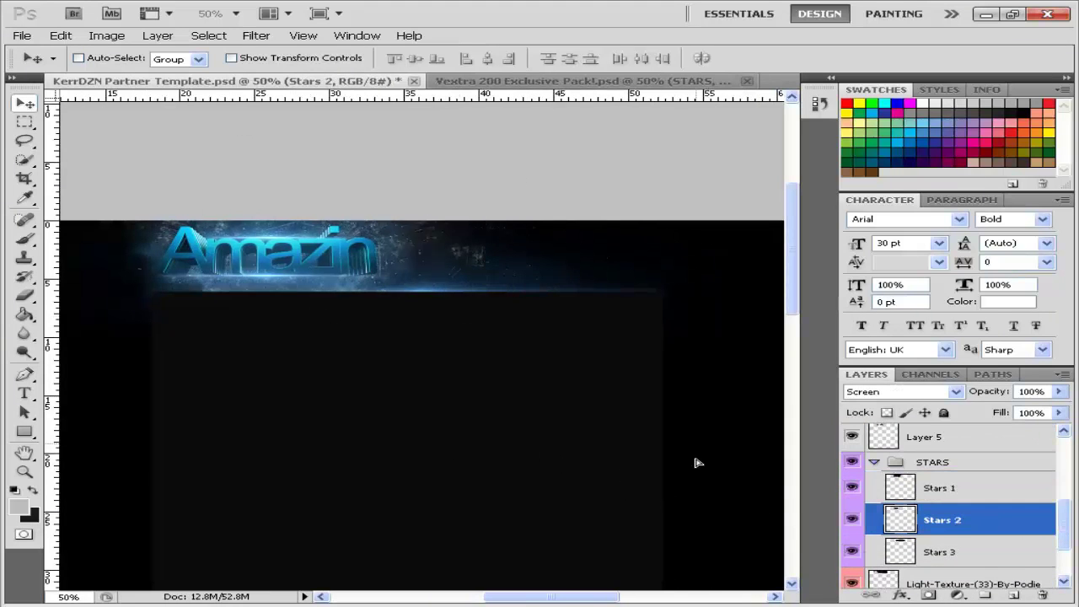
{"action": "left_click", "coordinate": [931, 551], "text": "shift"}
{"action": "key", "text": "ctrl+j"}
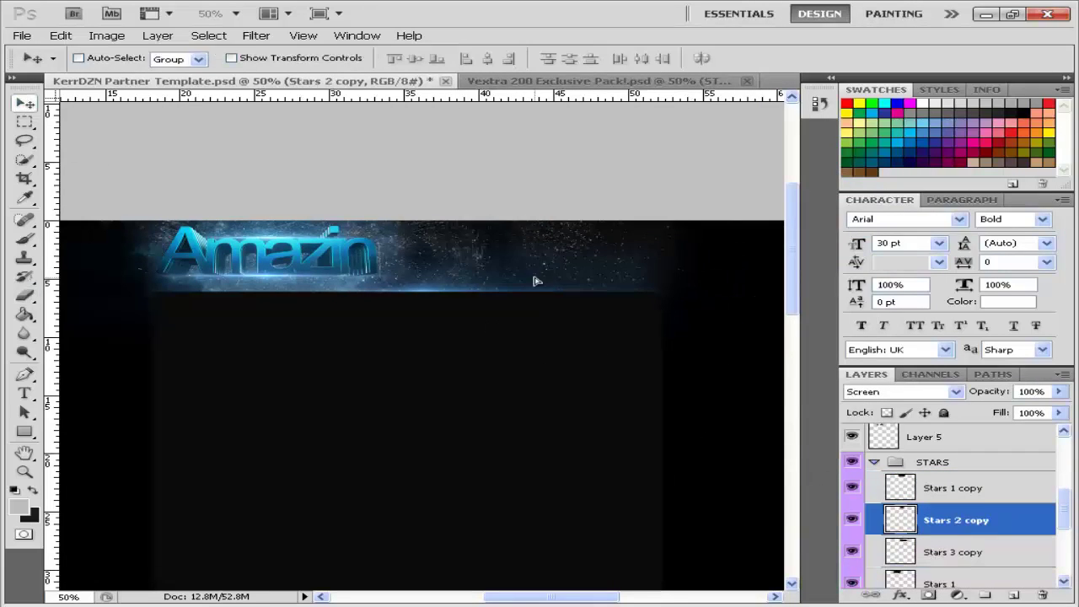
{"action": "key", "text": "alt+bracketright"}
{"action": "key", "text": "v"}
{"action": "key", "text": "Delete"}
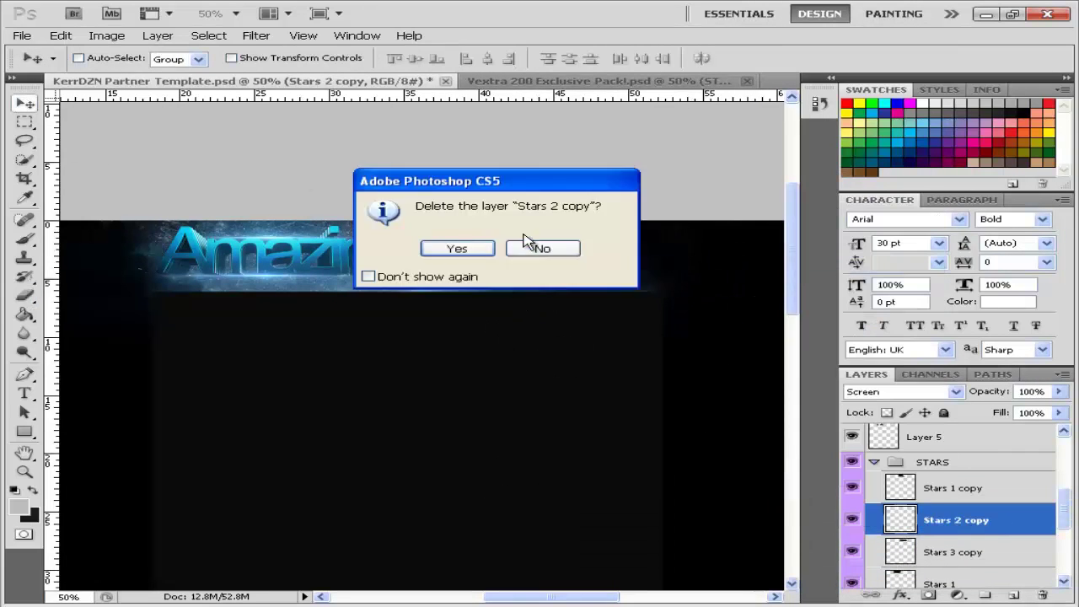
{"action": "key", "text": "Return"}
{"action": "key", "text": "alt+bracketleft"}
{"action": "scroll", "coordinate": [406, 336], "scroll_direction": "right", "scroll_amount": 2}
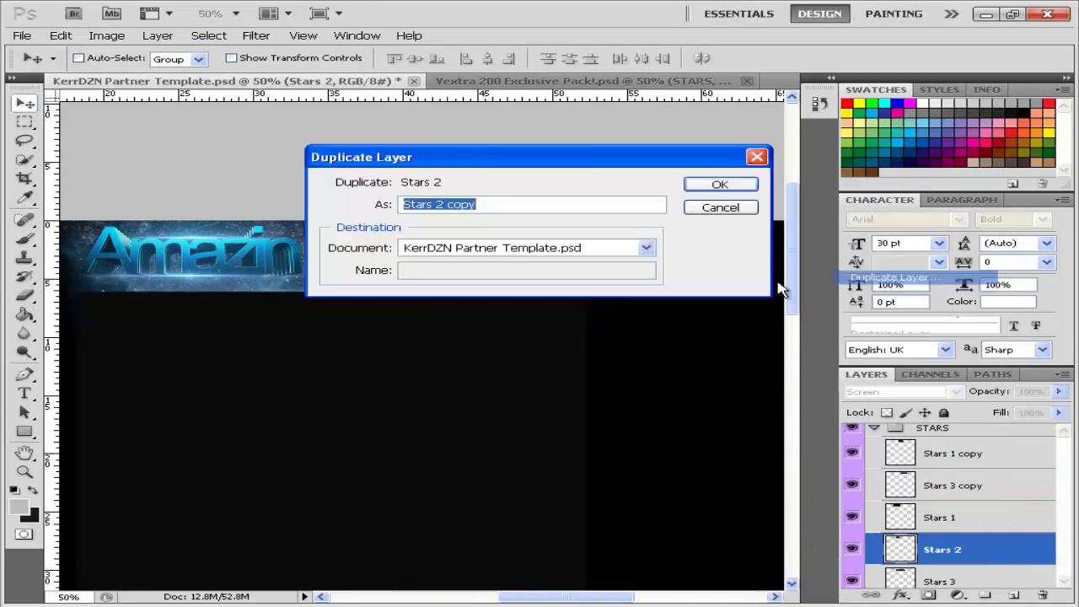
{"action": "key", "text": "Return"}
{"action": "key", "text": "ctrl+Tab"}
Bring the Effect 3 sparkle layer from the Vextra pack over the banner header.
{"action": "left_click", "coordinate": [858, 544]}
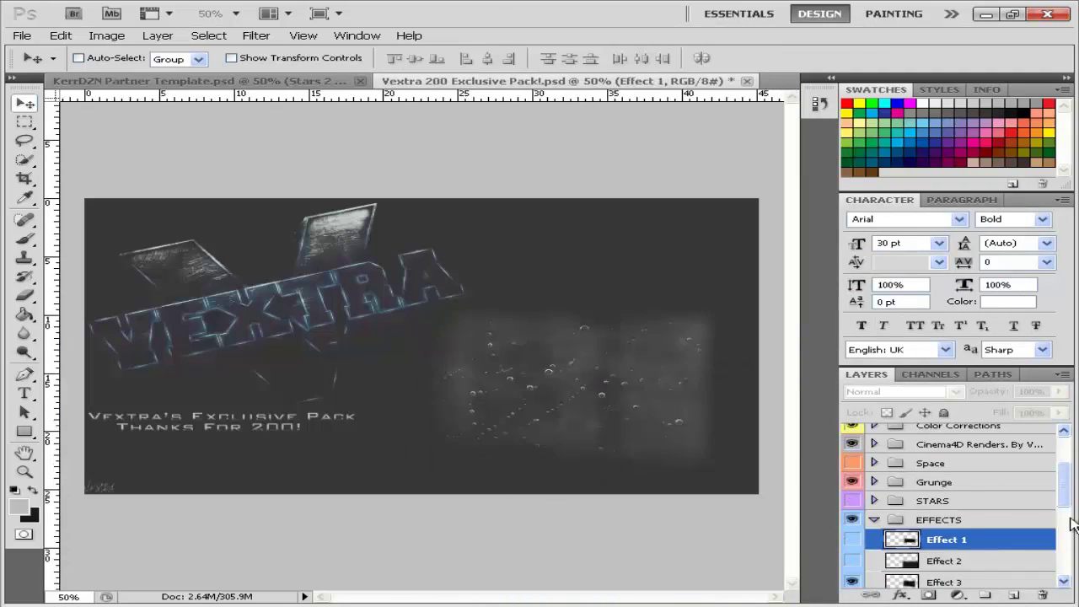
{"action": "left_click_drag", "start_coordinate": [858, 544], "coordinate": [973, 421]}
{"action": "key", "text": "ctrl+t"}
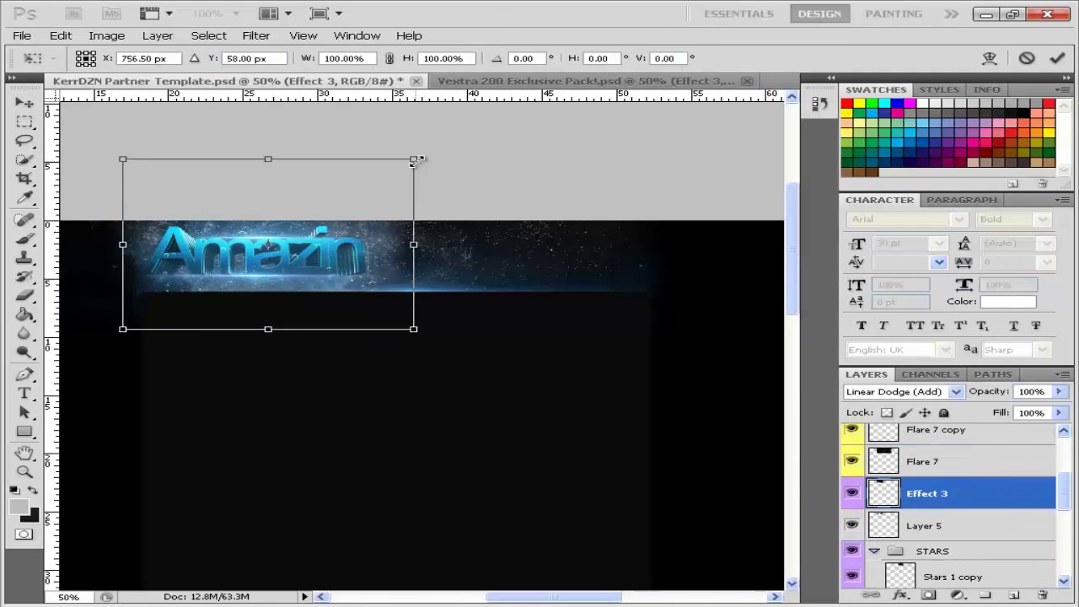
{"action": "key", "text": "Return"}
{"action": "key", "text": "ctrl+Tab"}
{"action": "scroll", "coordinate": [953, 506], "scroll_direction": "down", "scroll_amount": 5}
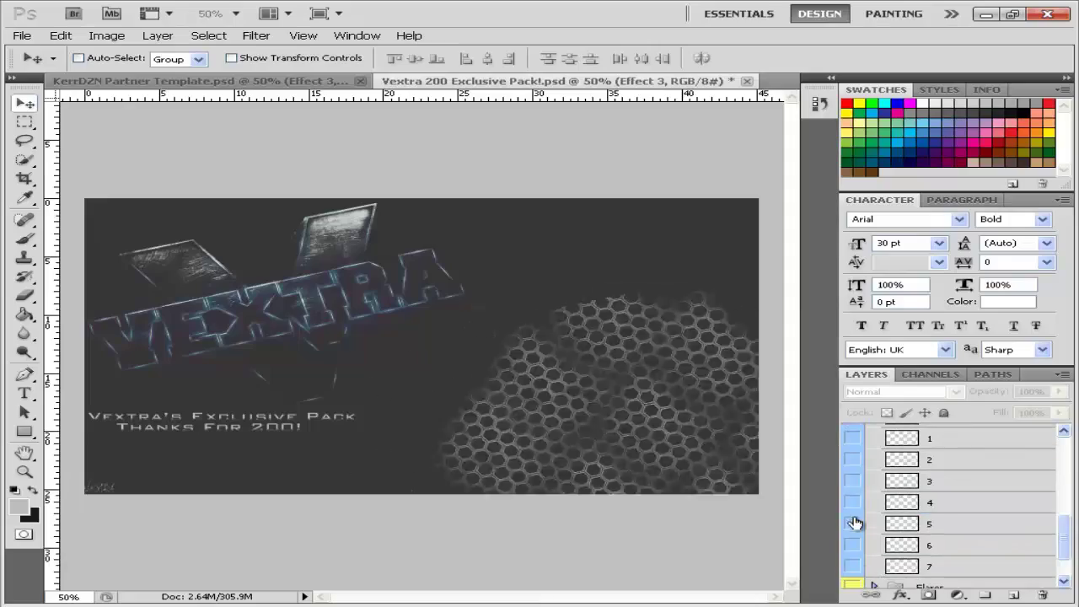
{"action": "scroll", "coordinate": [953, 506], "scroll_direction": "up", "scroll_amount": 10}
Look up 'amazinweare' in Chrome and open the AmazinWeAre YouTube channel page.
{"action": "type", "text": "amazinweare"}
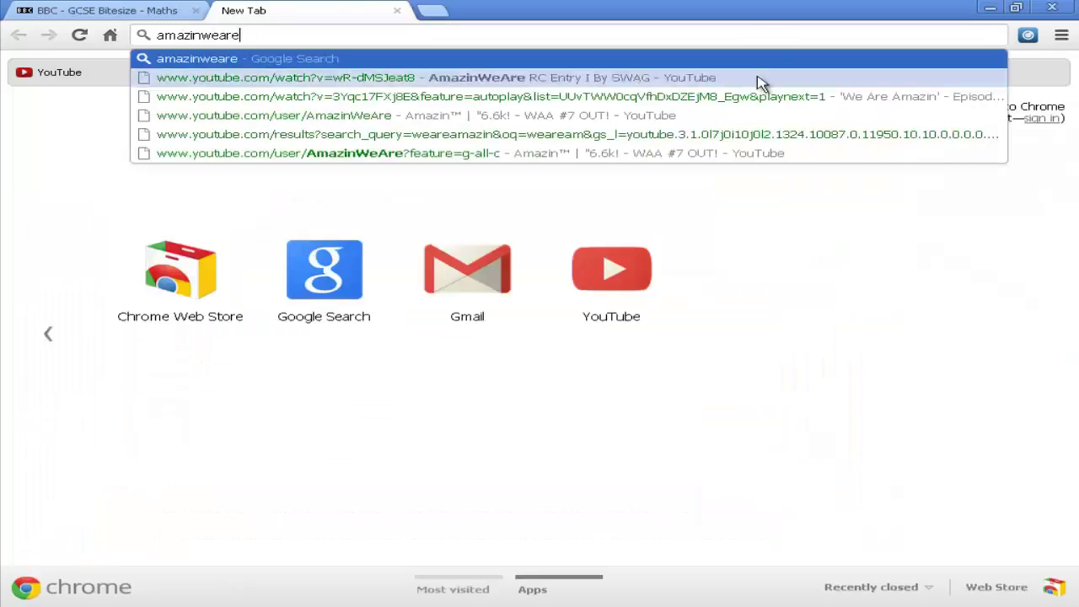
{"action": "left_click", "coordinate": [759, 83]}
{"action": "scroll", "coordinate": [371, 379], "scroll_direction": "down", "scroll_amount": 10}
{"action": "left_click", "coordinate": [272, 173]}
{"action": "left_click", "coordinate": [64, 141]}
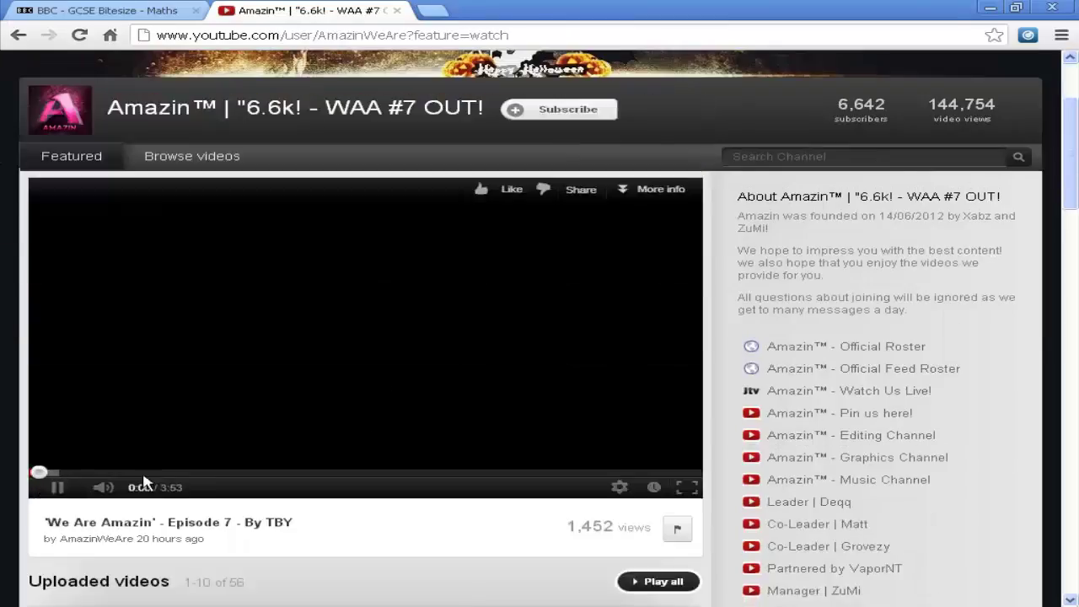
Scroll through the channel's member list, then return to Photoshop.
{"action": "scroll", "coordinate": [843, 337], "scroll_direction": "down", "scroll_amount": 1}
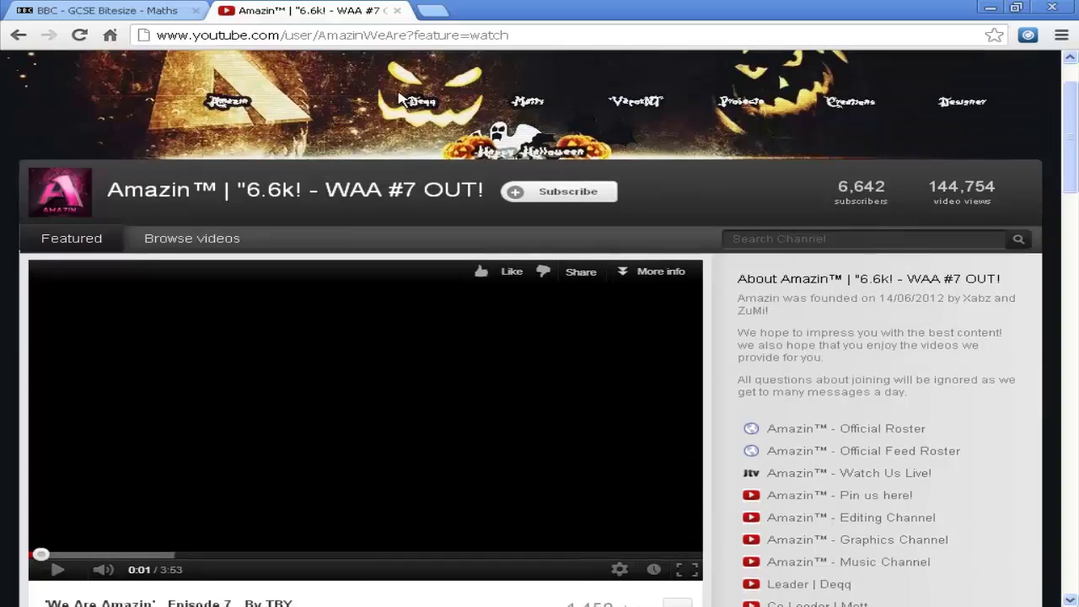
{"action": "scroll", "coordinate": [771, 309], "scroll_direction": "down", "scroll_amount": 1}
{"action": "scroll", "coordinate": [831, 559], "scroll_direction": "down", "scroll_amount": 1}
{"action": "scroll", "coordinate": [731, 123], "scroll_direction": "up", "scroll_amount": 2}
{"action": "scroll", "coordinate": [988, 121], "scroll_direction": "down", "scroll_amount": 1}
{"action": "key", "text": "alt+Tab"}
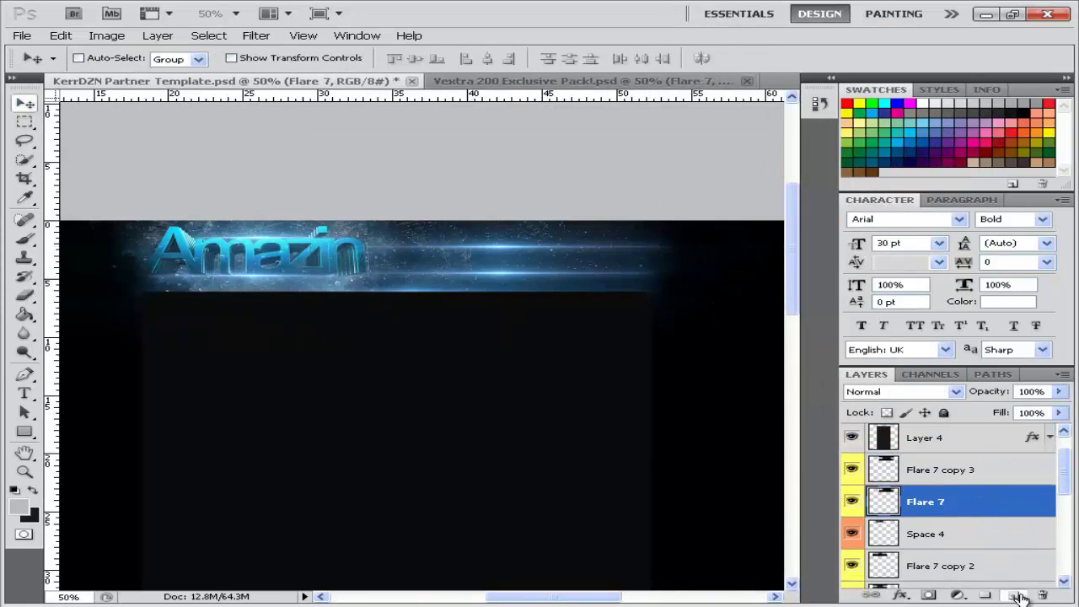
Type the member names and close the Vextra pack without saving.
{"action": "type", "text": "qqs"}
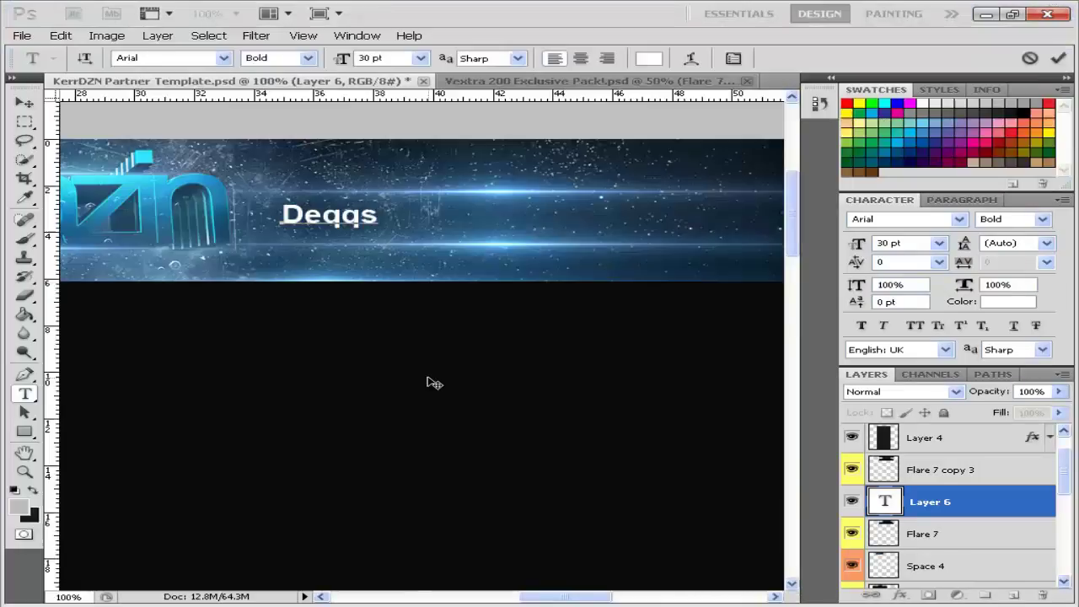
{"action": "key", "text": "alt+Tab"}
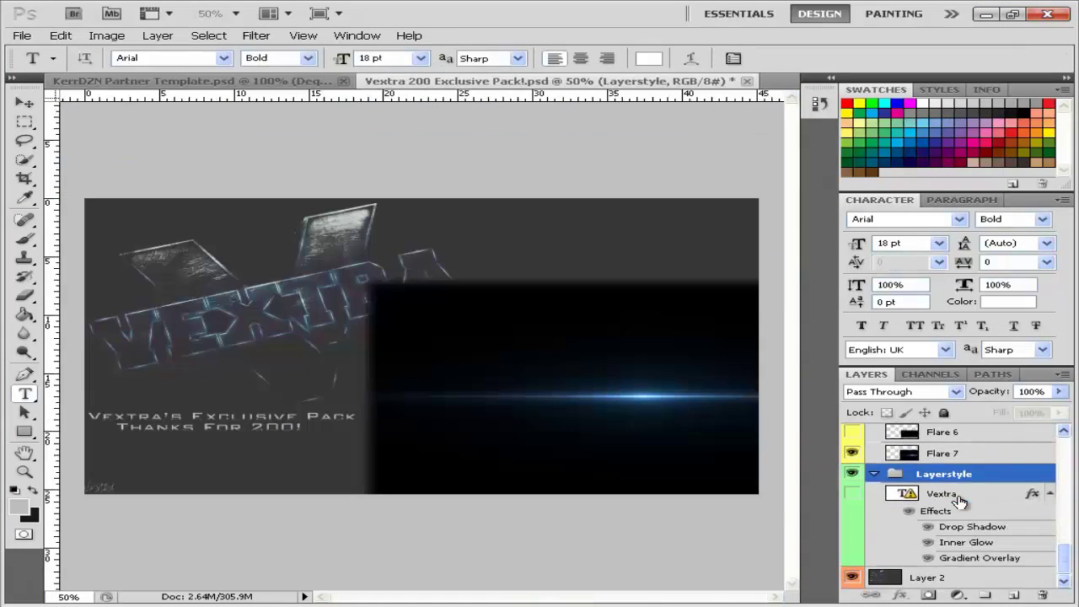
{"action": "key", "text": "ctrl+w"}
{"action": "key", "text": "n"}
{"action": "right_click", "coordinate": [959, 506]}
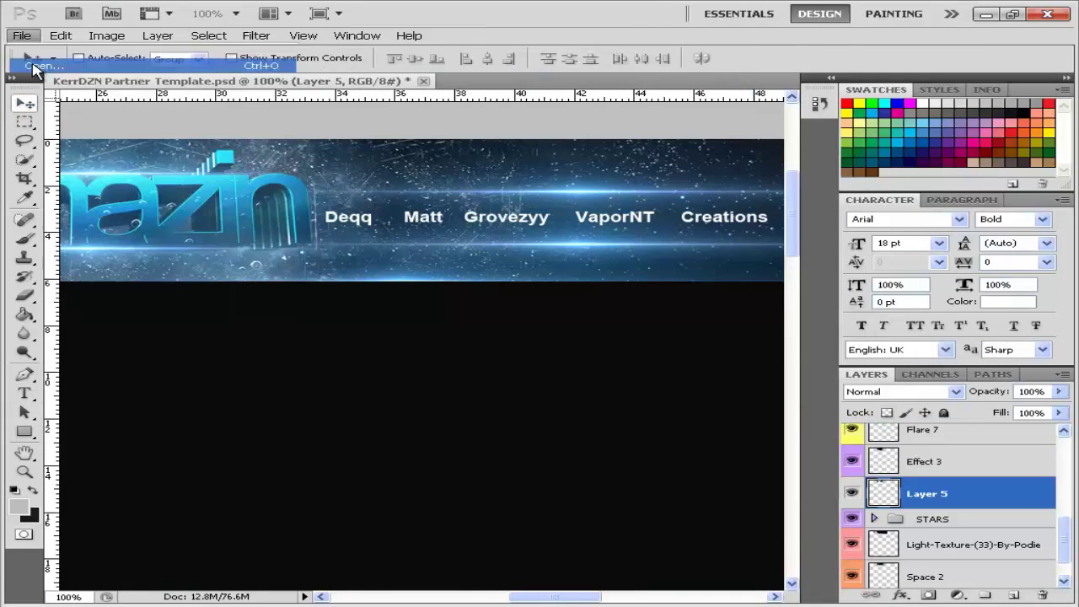
Open another design file, dismissing the missing-fonts warning.
{"action": "left_click", "coordinate": [32, 66]}
{"action": "left_click", "coordinate": [284, 229]}
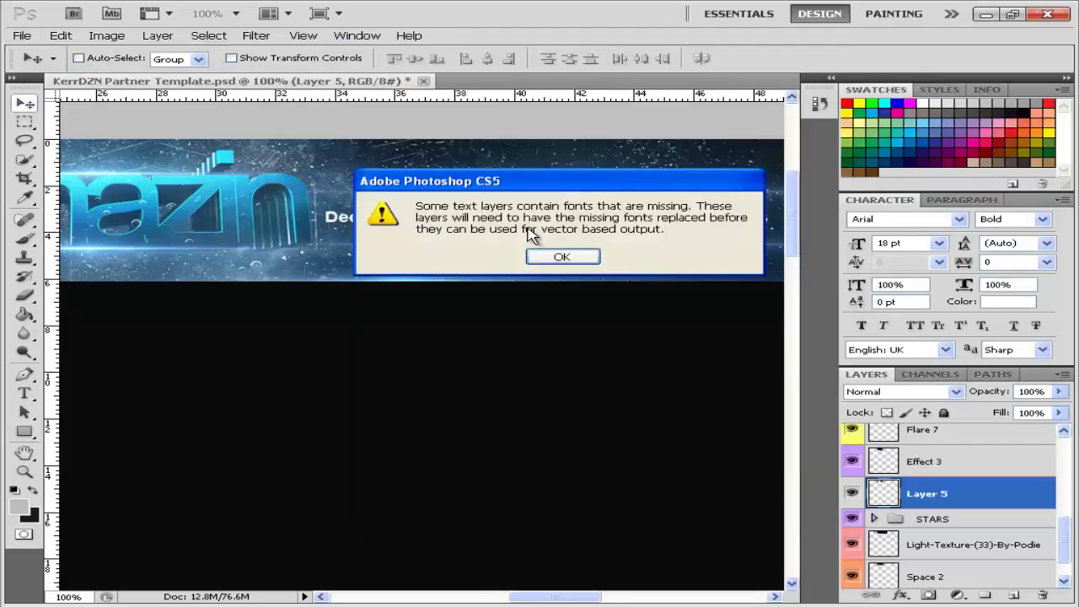
{"action": "left_click", "coordinate": [563, 256]}
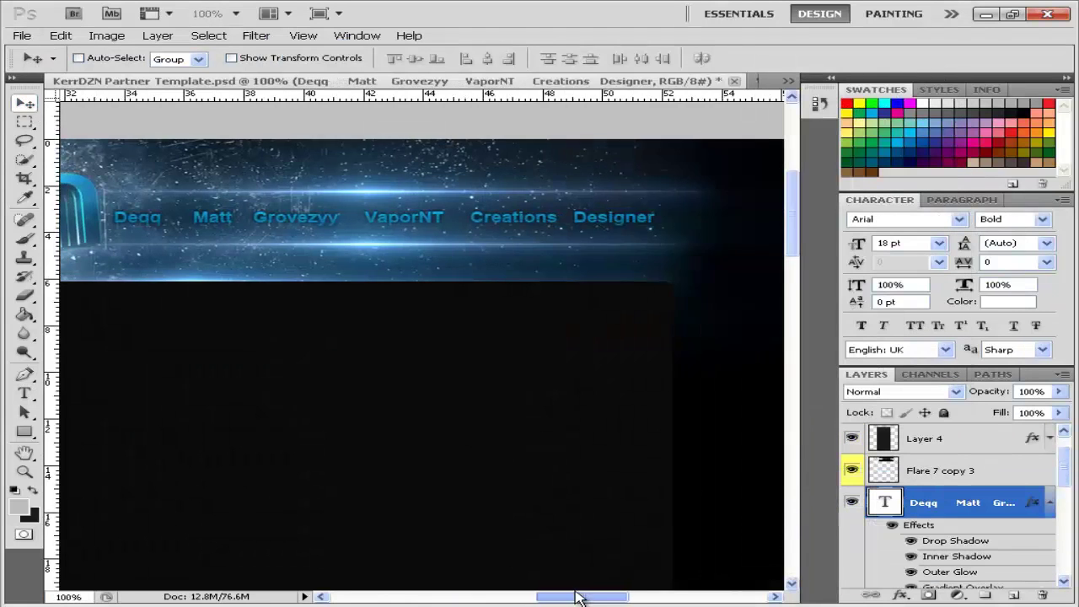
Review the member names' drop shadow, outer glow and gradient overlay styles.
{"action": "double_click", "coordinate": [886, 503]}
{"action": "double_click", "coordinate": [892, 522]}
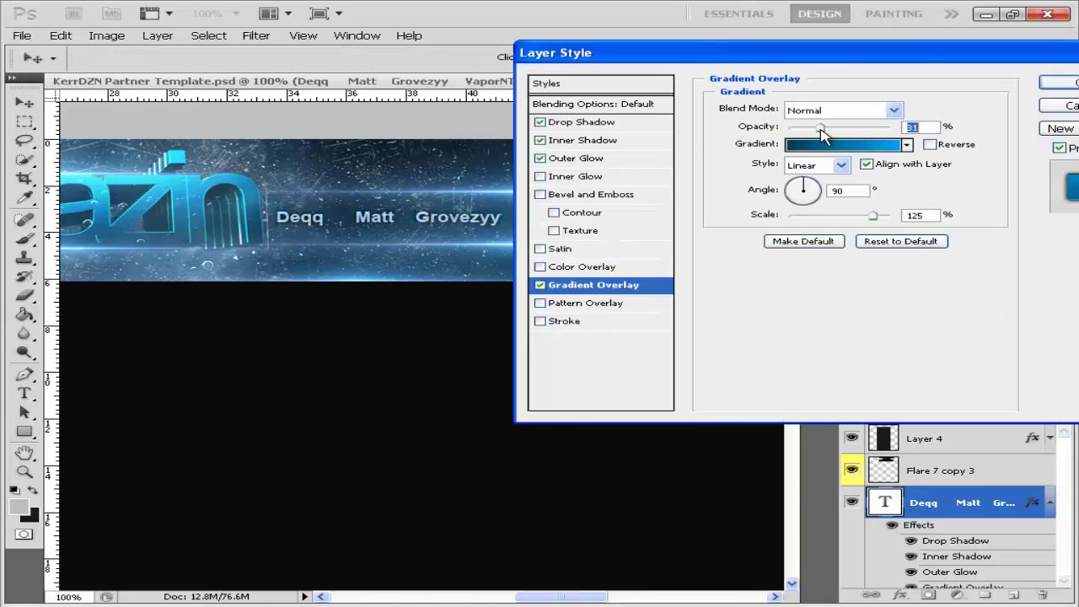
{"action": "left_click", "coordinate": [641, 122]}
{"action": "left_click", "coordinate": [662, 157]}
{"action": "left_click", "coordinate": [663, 284]}
{"action": "key", "text": "Return"}
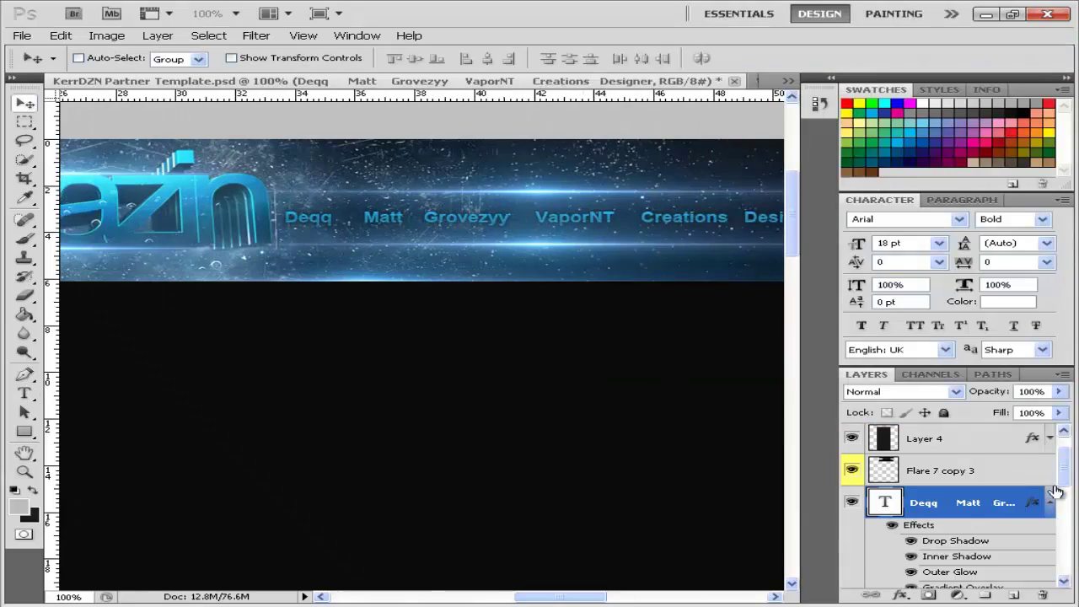
{"action": "right_click", "coordinate": [1056, 492]}
{"action": "key", "text": "ctrl+t"}
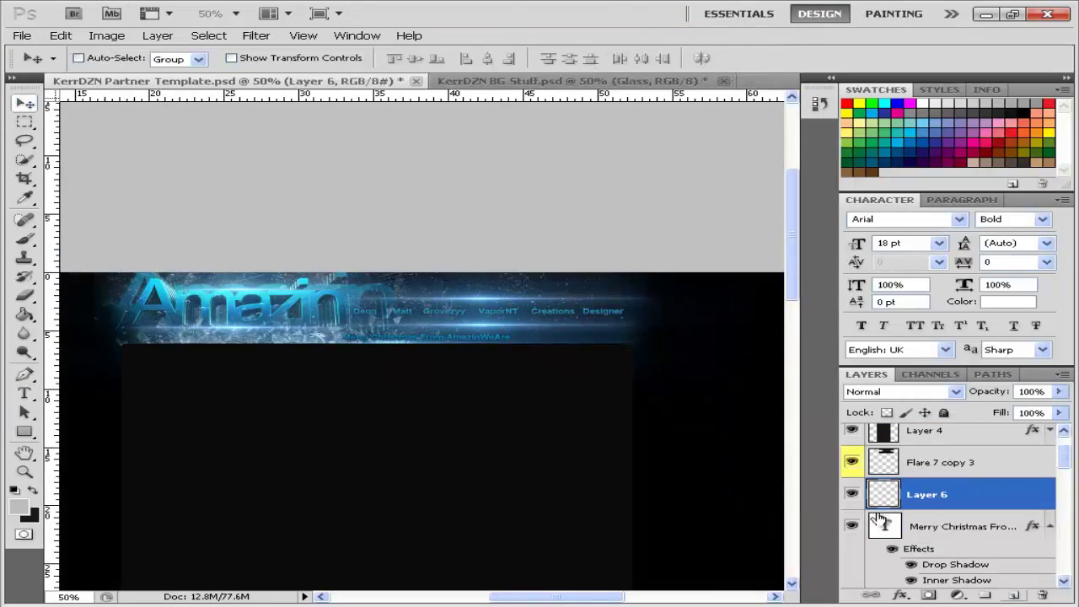
{"action": "type", "text": "DiLLZGFX"}
Set the DiLLZGFX credit text's font to Xirod.
{"action": "left_click", "coordinate": [224, 58]}
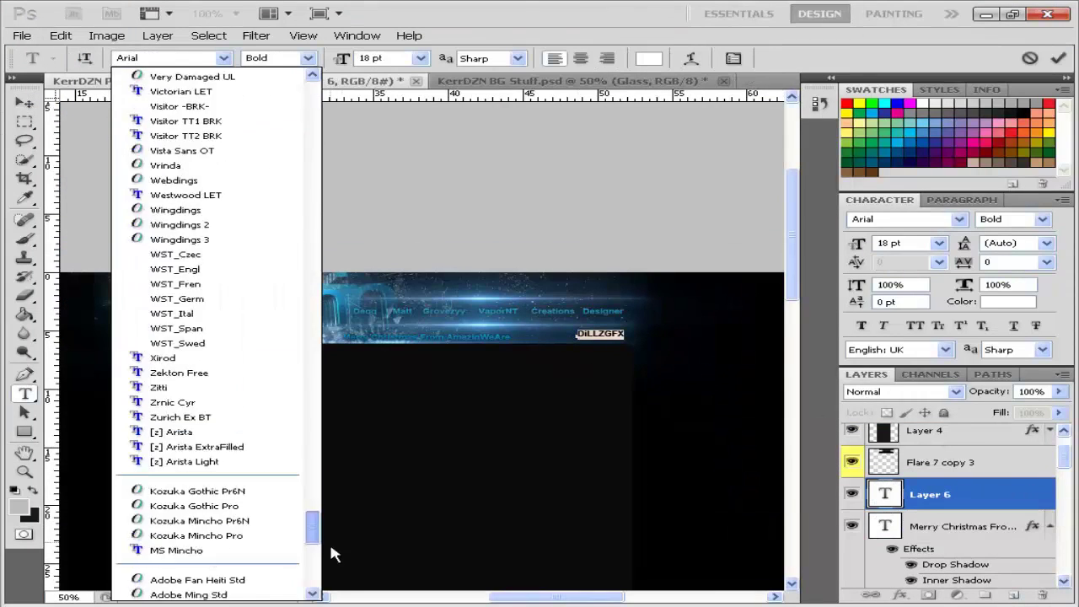
{"action": "scroll", "coordinate": [327, 542], "scroll_direction": "down", "scroll_amount": 3}
{"action": "scroll", "coordinate": [327, 541], "scroll_direction": "up", "scroll_amount": 5}
{"action": "left_click", "coordinate": [169, 498]}
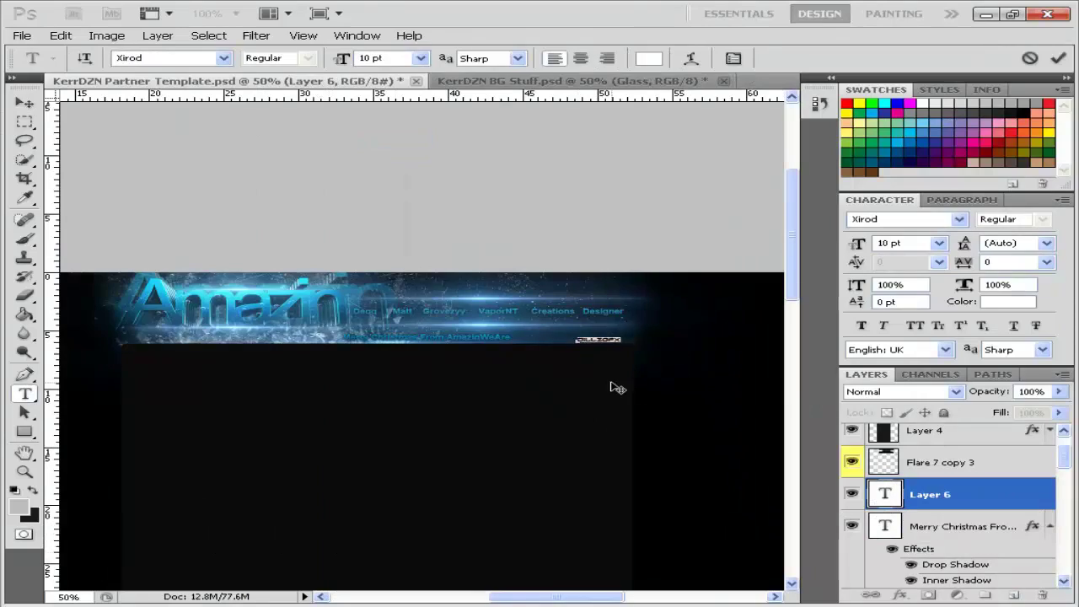
Open amzin.psd from the Downloads folder.
{"action": "left_click", "coordinate": [22, 36]}
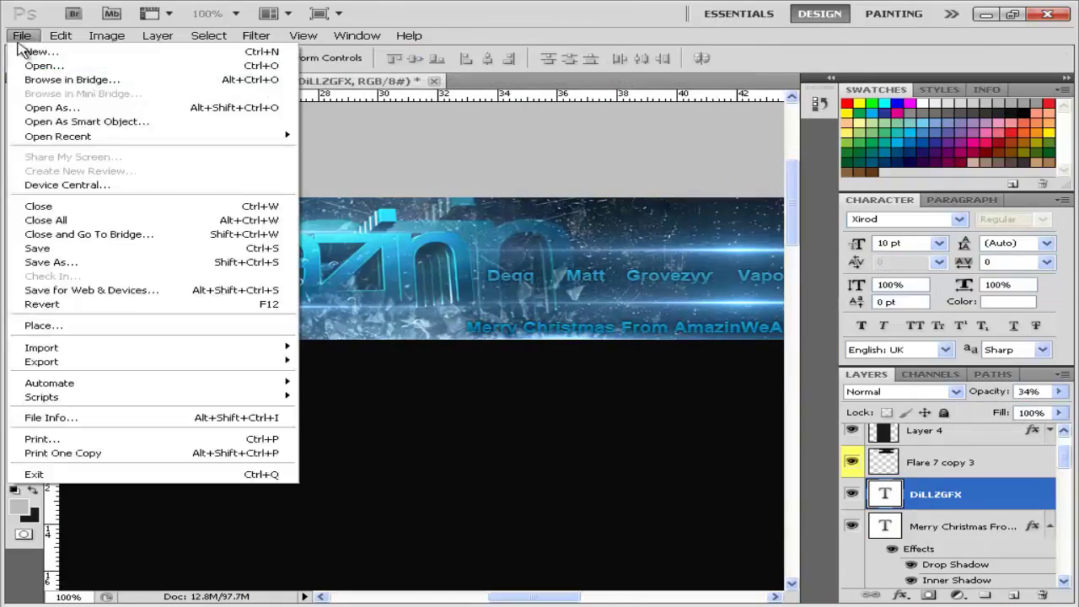
{"action": "left_click", "coordinate": [43, 65]}
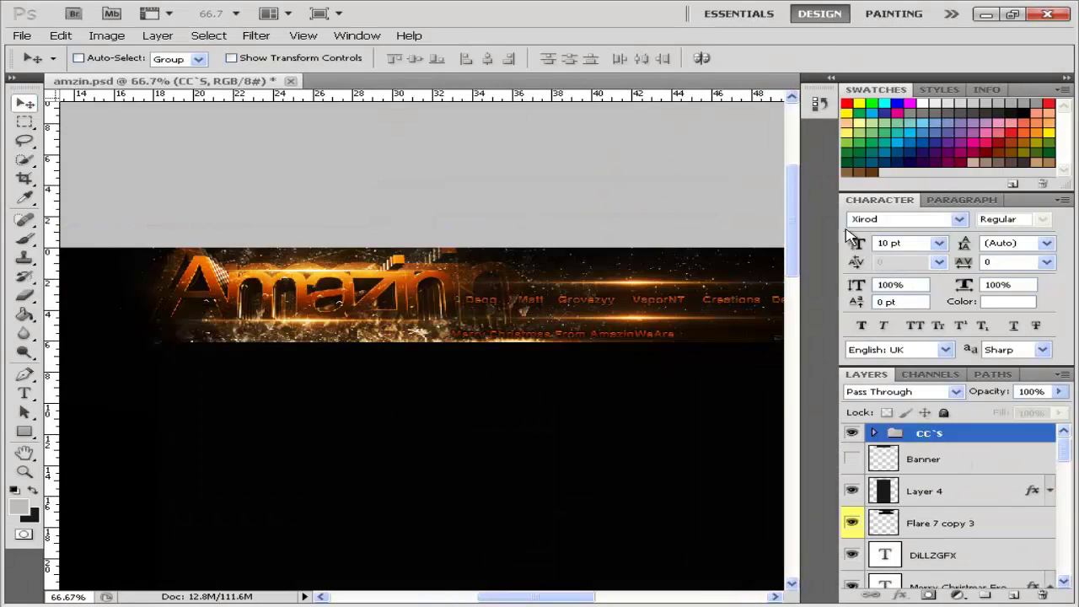
Expand the CC`S group and toggle colour-variant folders to preview different tints.
{"action": "left_click", "coordinate": [873, 432]}
{"action": "scroll", "coordinate": [944, 506], "scroll_direction": "down", "scroll_amount": 5}
{"action": "left_click", "coordinate": [852, 519]}
{"action": "left_click", "coordinate": [851, 516]}
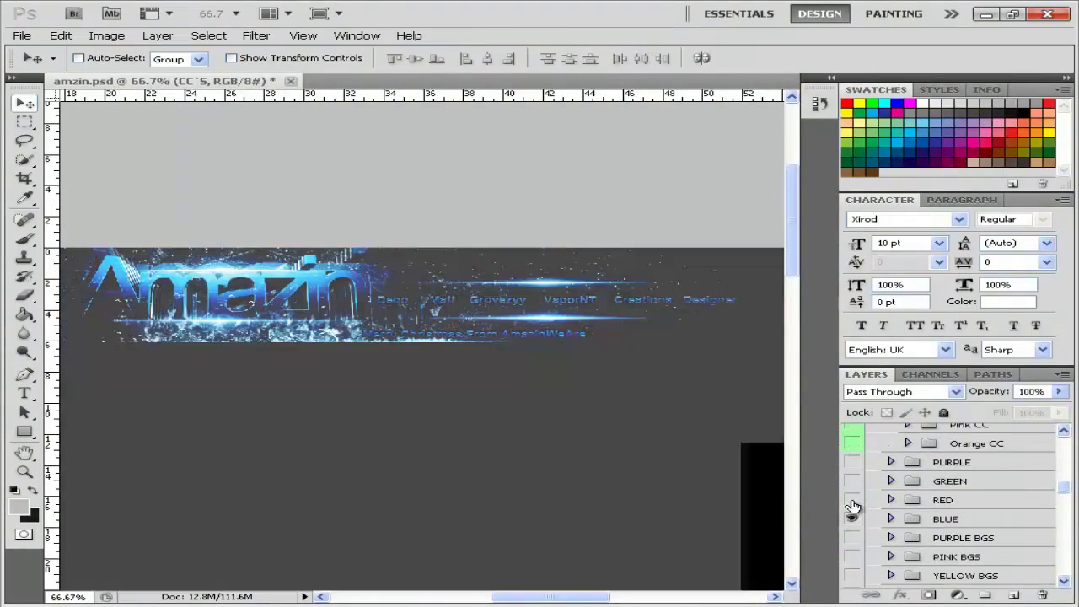
{"action": "scroll", "coordinate": [944, 506], "scroll_direction": "up", "scroll_amount": 3}
{"action": "left_click", "coordinate": [852, 500]}
{"action": "left_click", "coordinate": [852, 441]}
{"action": "left_click", "coordinate": [1064, 430]}
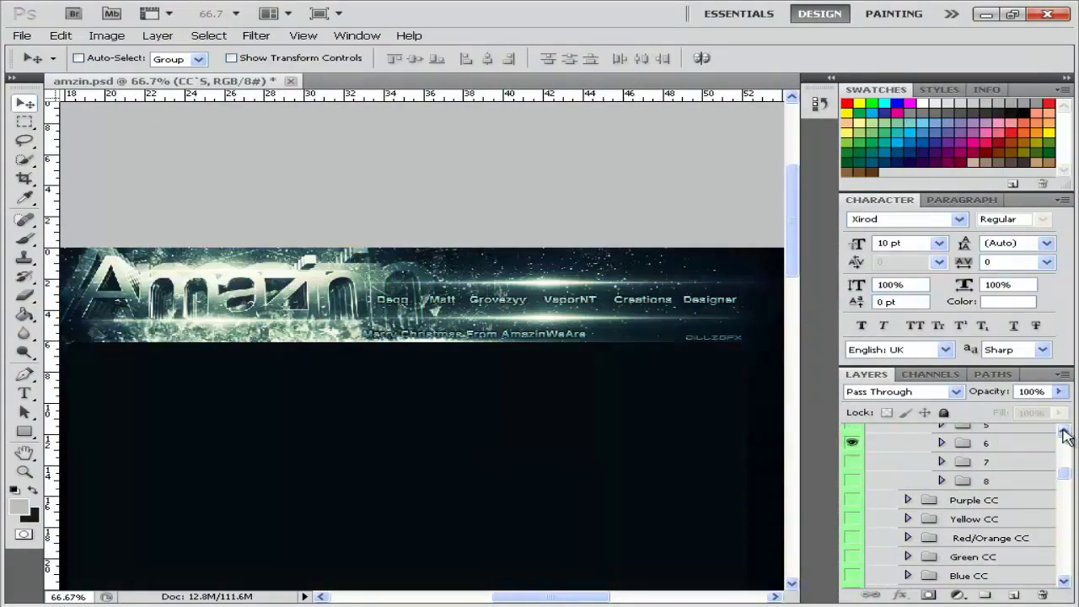
Switch between the DiLLZGFX, orange, GREEN BGS and RED BGS colour variants.
{"action": "left_click", "coordinate": [851, 468]}
{"action": "scroll", "coordinate": [851, 498], "scroll_direction": "up", "scroll_amount": 3}
{"action": "left_click", "coordinate": [851, 522]}
{"action": "scroll", "coordinate": [856, 523], "scroll_direction": "up", "scroll_amount": 2}
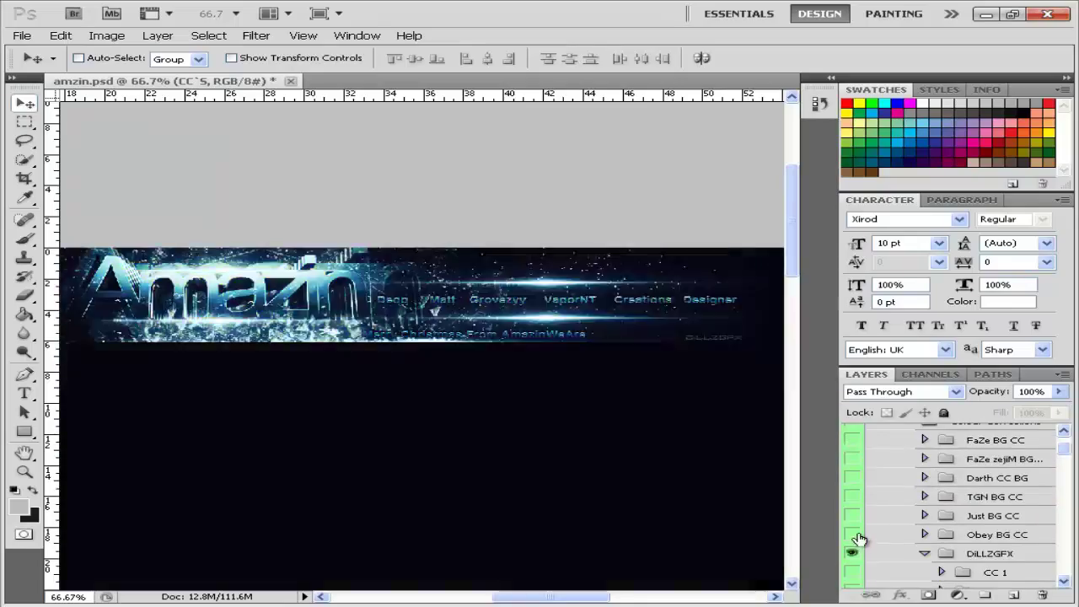
{"action": "left_click", "coordinate": [853, 463]}
{"action": "scroll", "coordinate": [852, 490], "scroll_direction": "down", "scroll_amount": 3}
{"action": "left_click", "coordinate": [852, 485]}
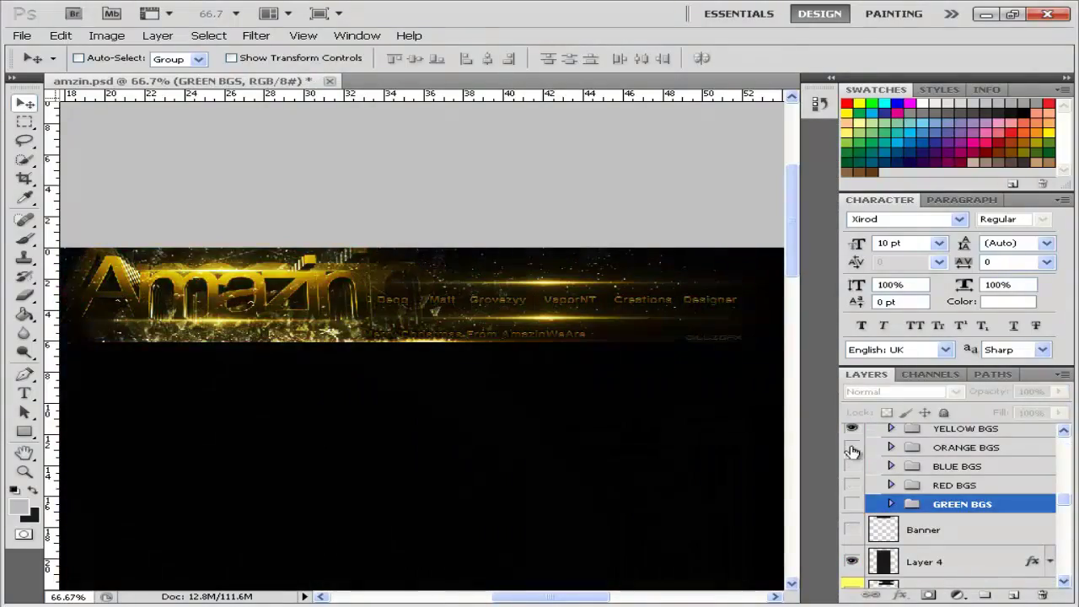